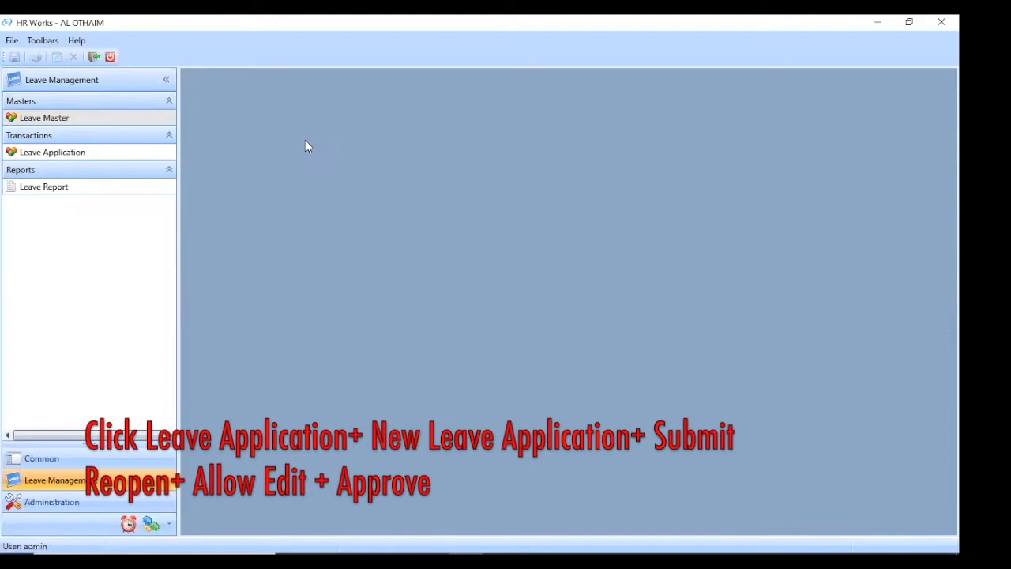
Create a new leave application and add the eighth employee in the list to its selected employees
left_click(48, 154)
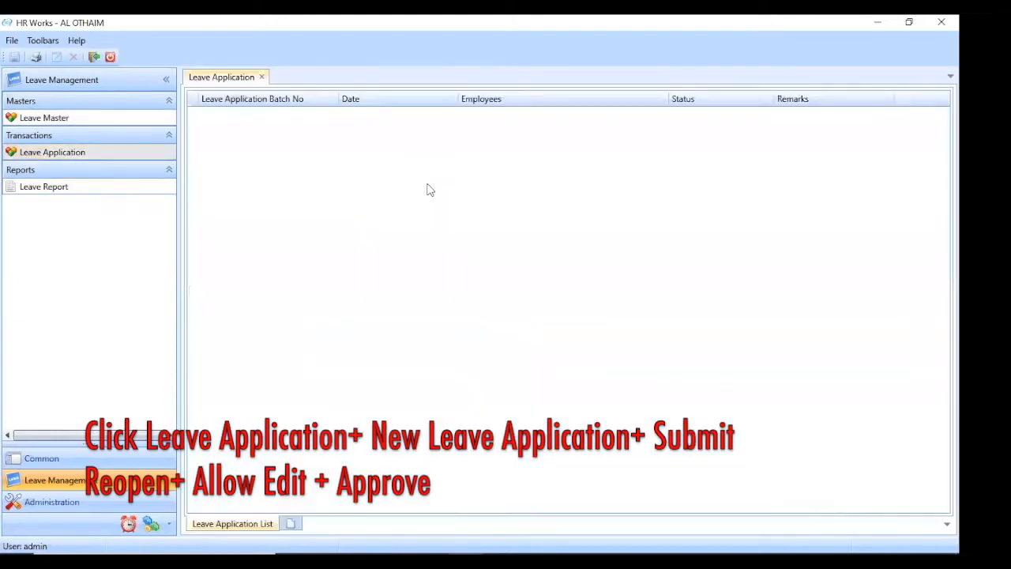
left_click(293, 525)
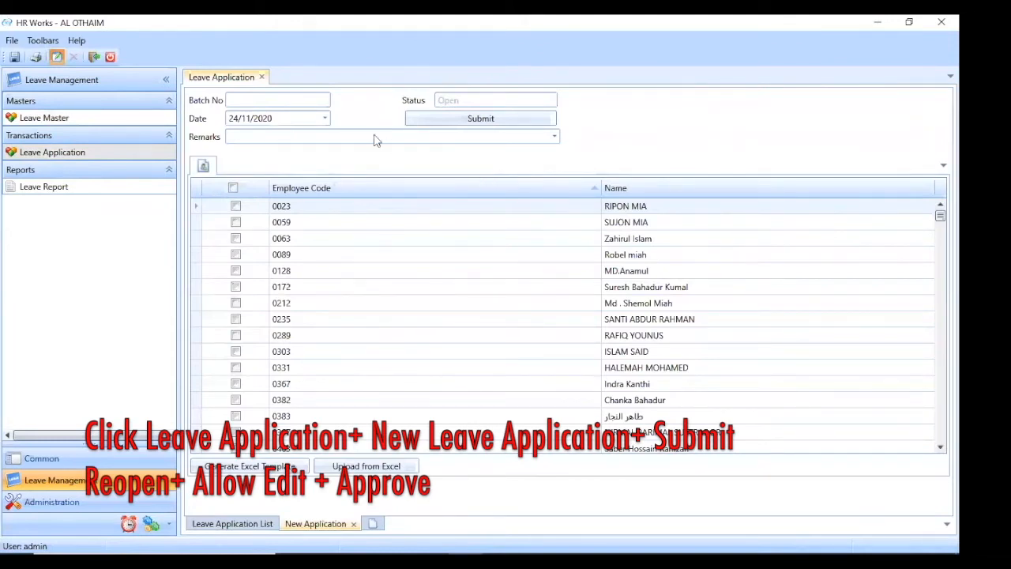
left_click(236, 322)
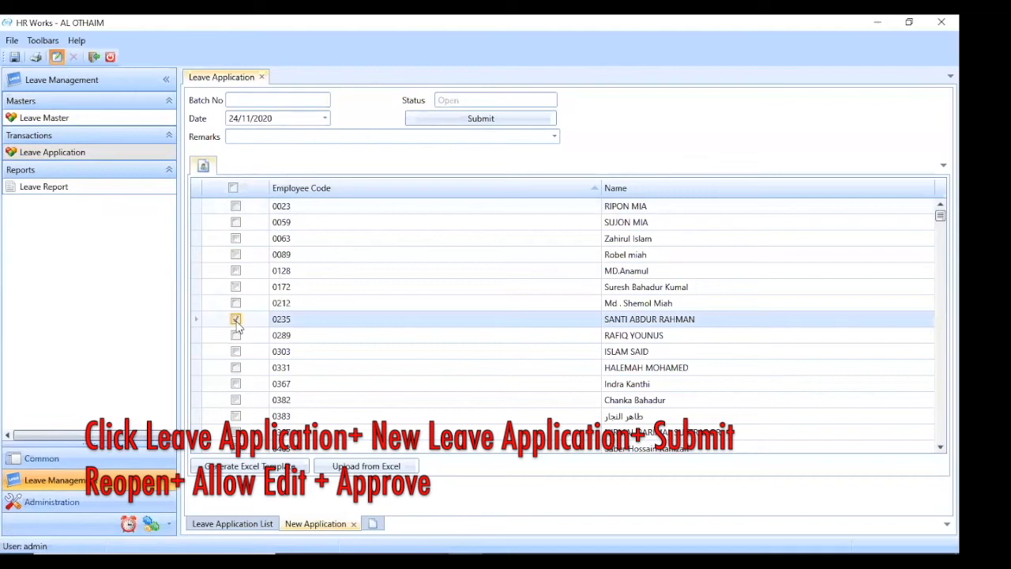
right_click(246, 325)
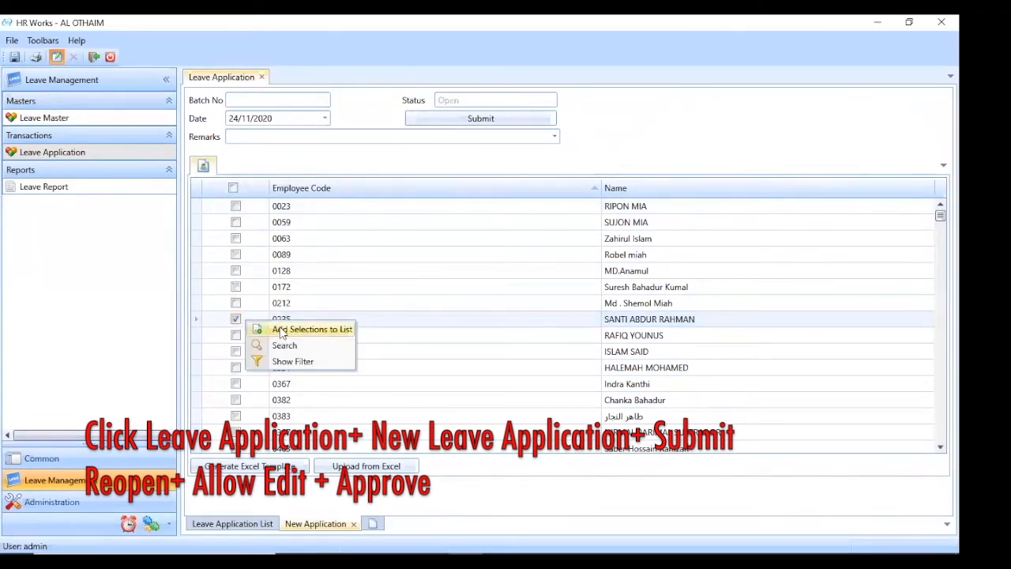
left_click(282, 329)
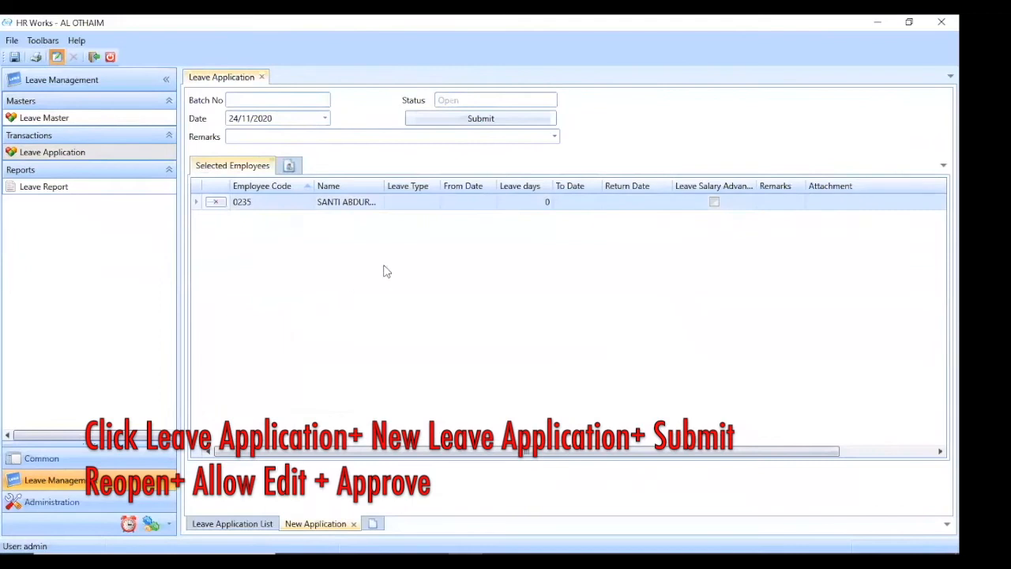
Set the selected employee's leave type to UL Unpaid Leave and the From Date to 01/10/2020
left_click(427, 206)
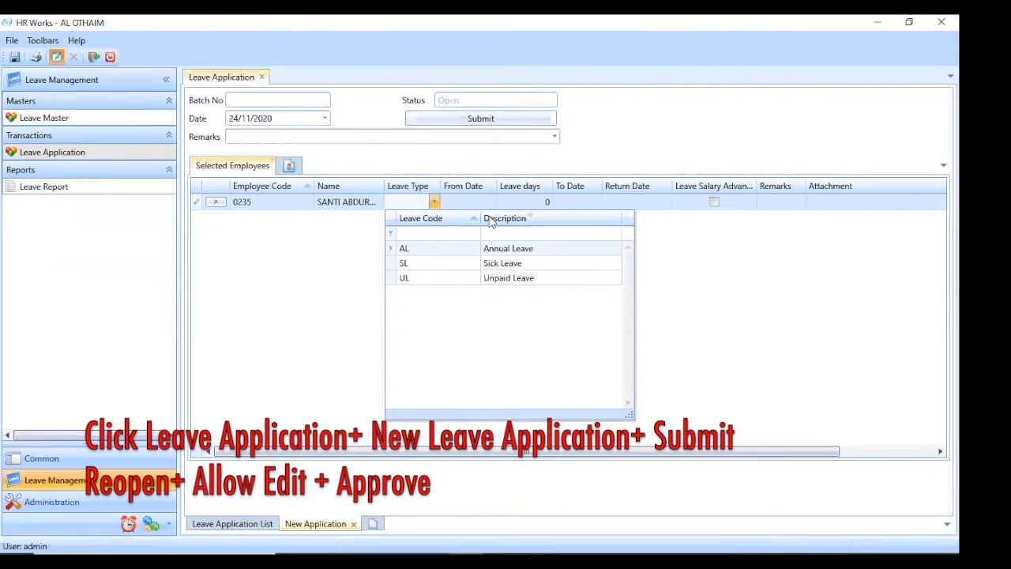
left_click(493, 280)
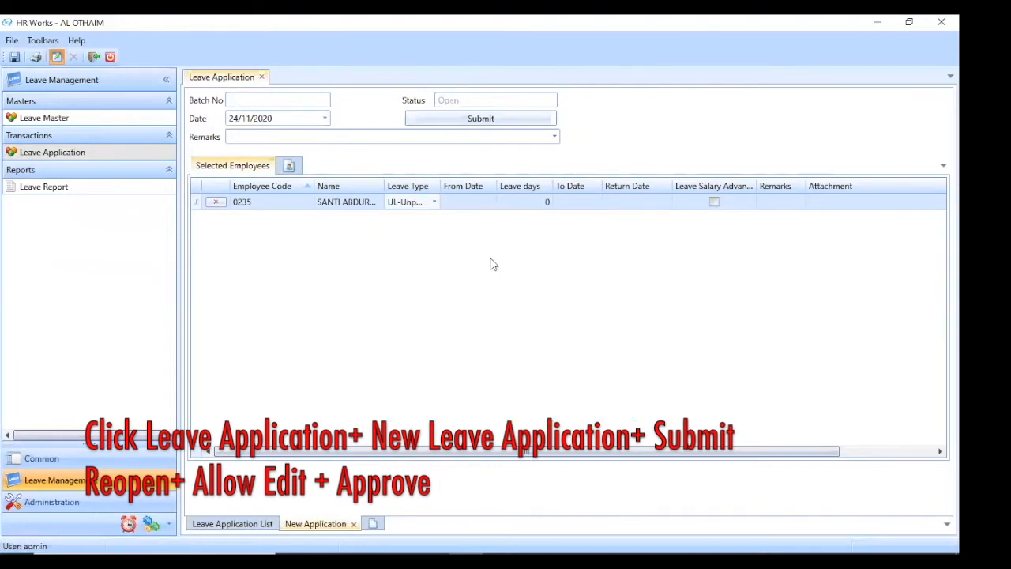
left_click(475, 203)
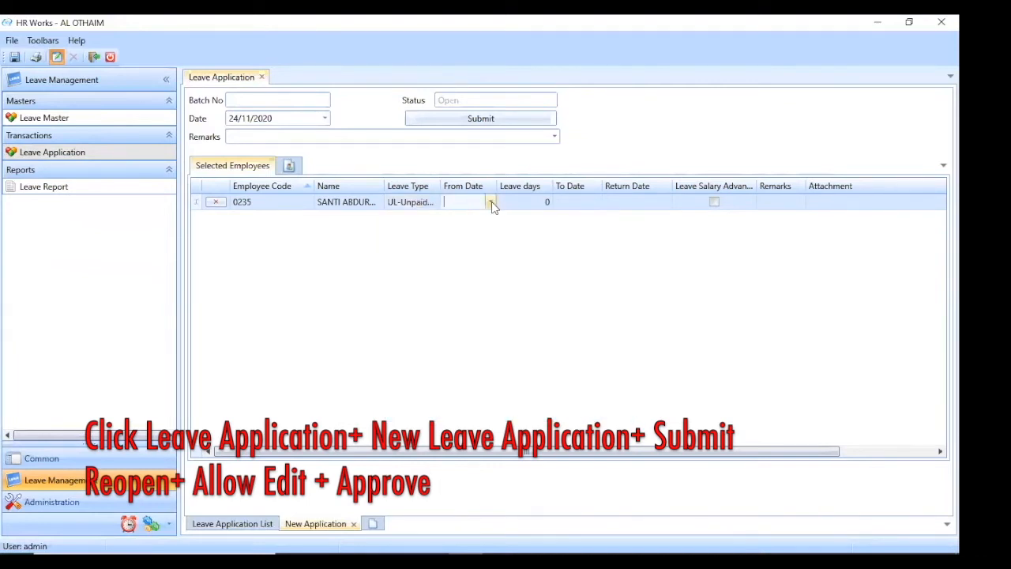
left_click(490, 202)
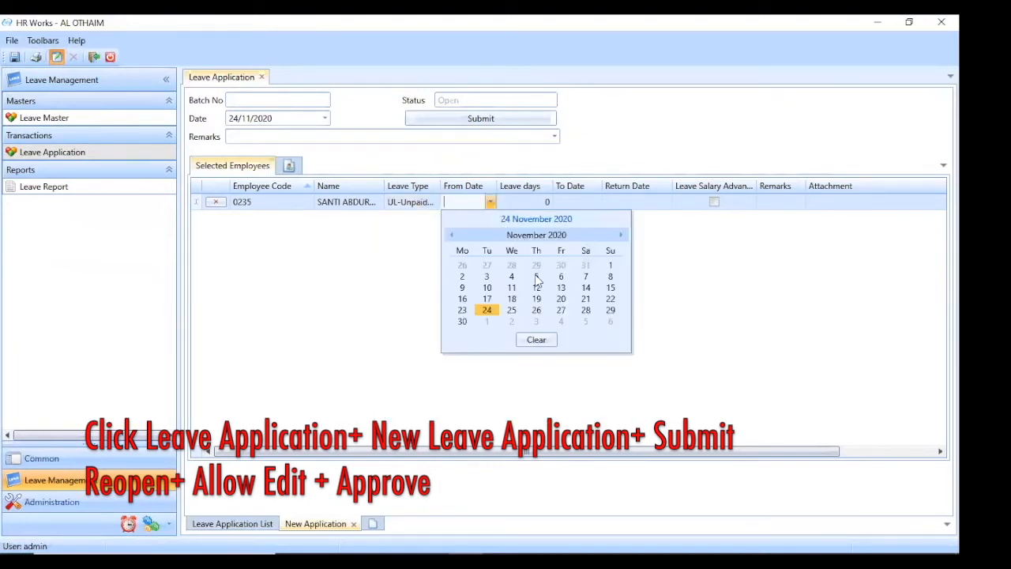
left_click(452, 235)
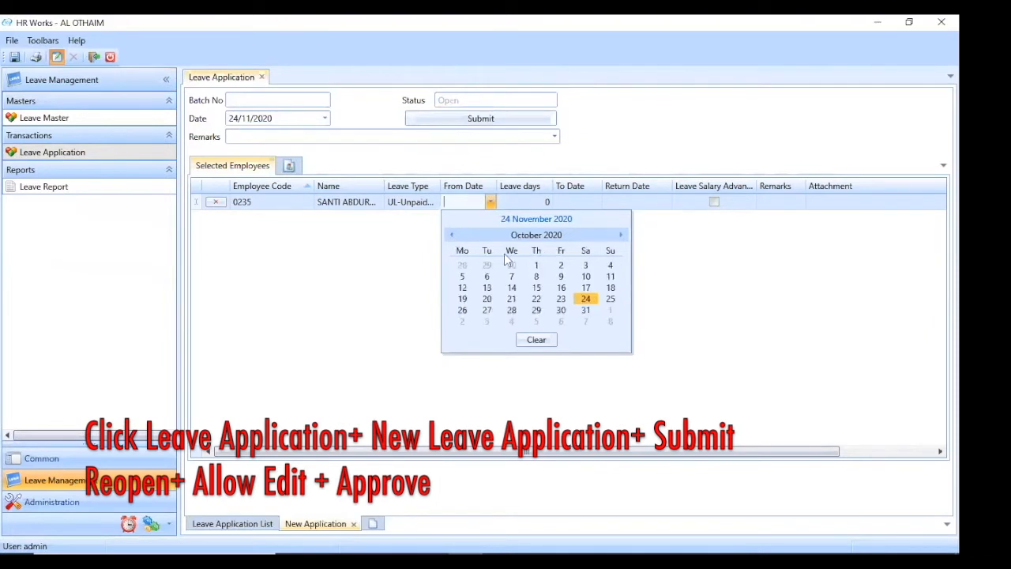
left_click(536, 265)
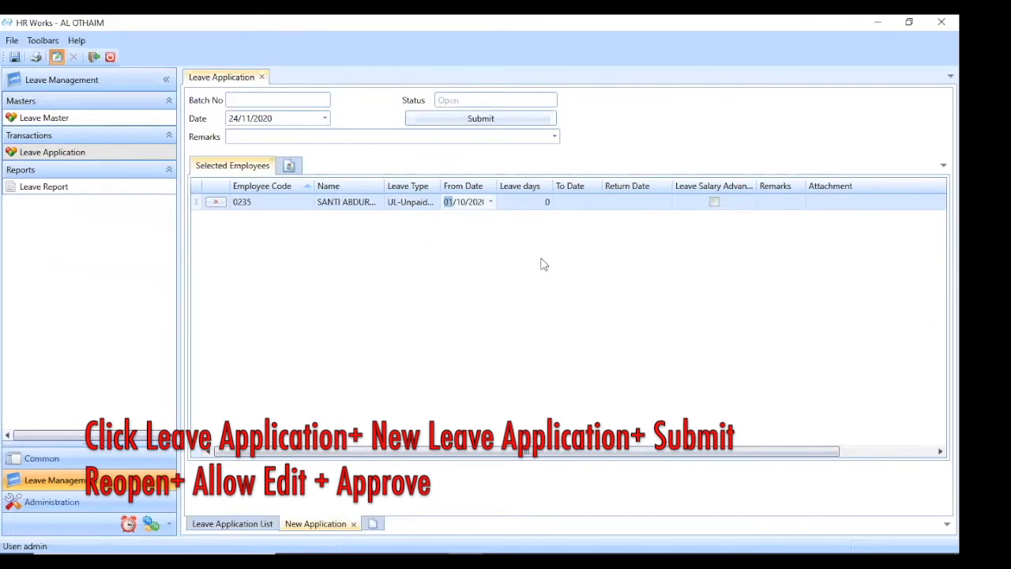
Try to enter 2 leave days and a To Date of 04/10/2020 for the employee
left_click(539, 202)
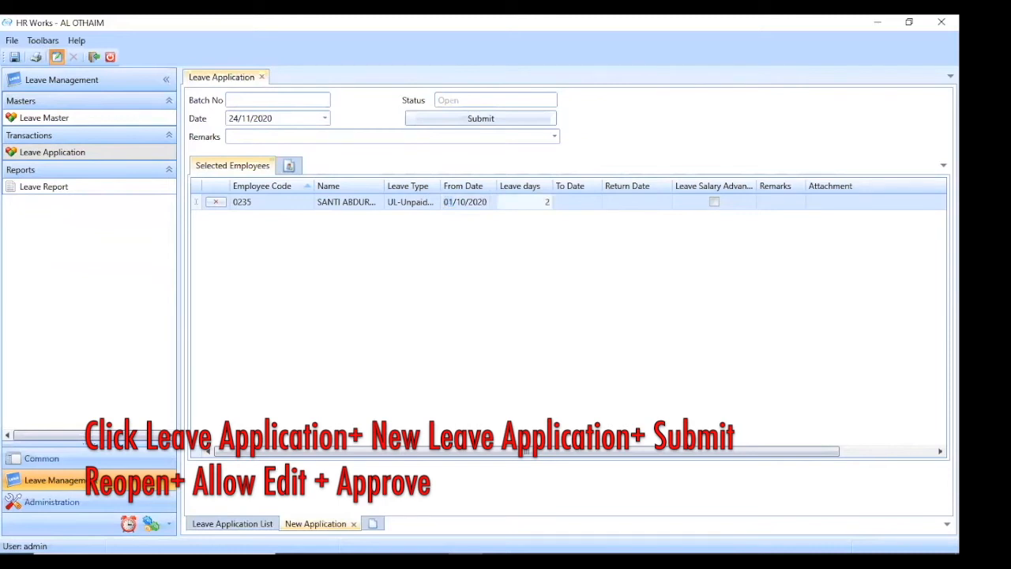
left_click(567, 204)
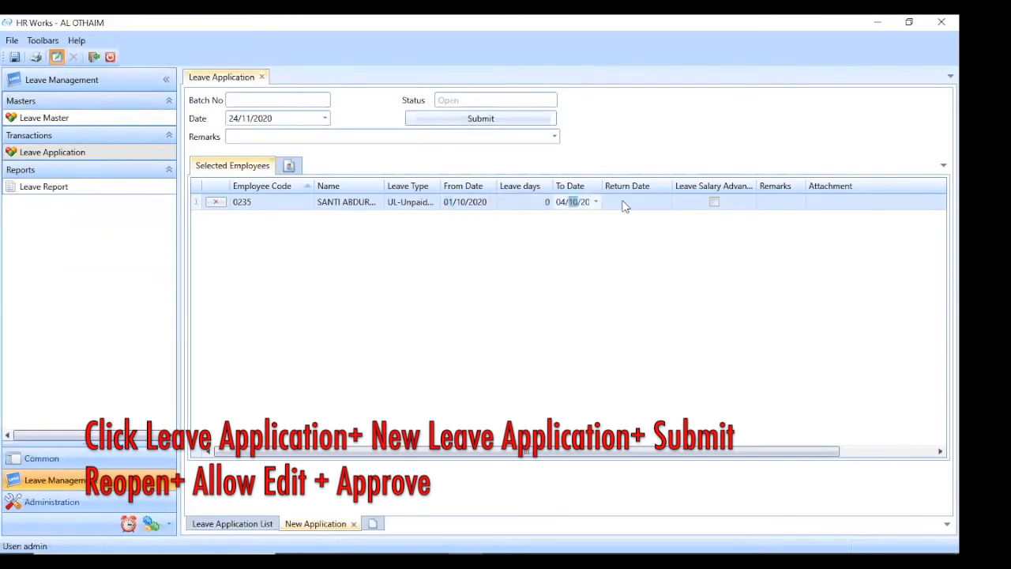
left_click(547, 202)
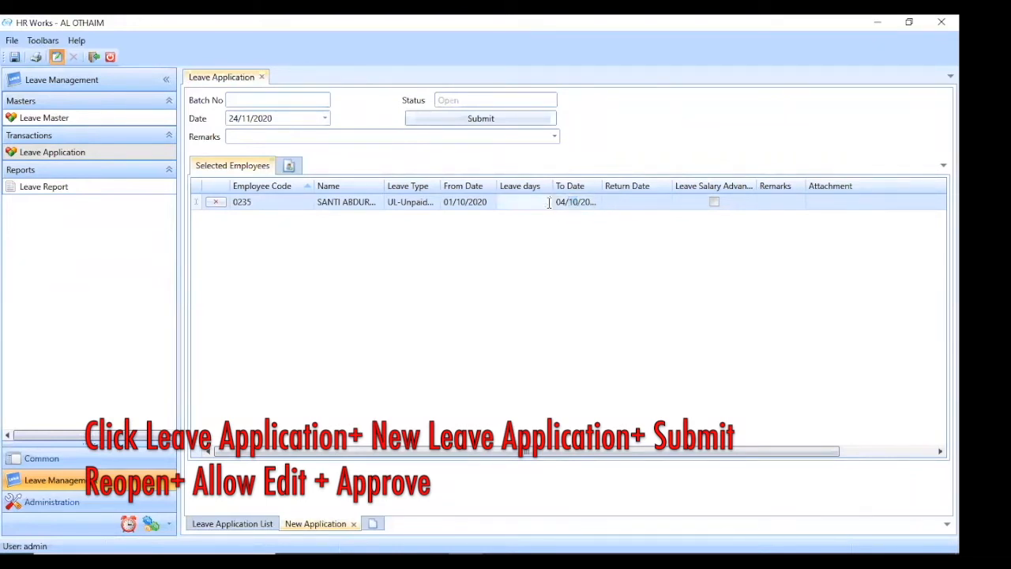
left_click(627, 201)
Set the employee's leave To Date to 05/10/2020 and submit the leave application
left_click(585, 202)
left_click(596, 202)
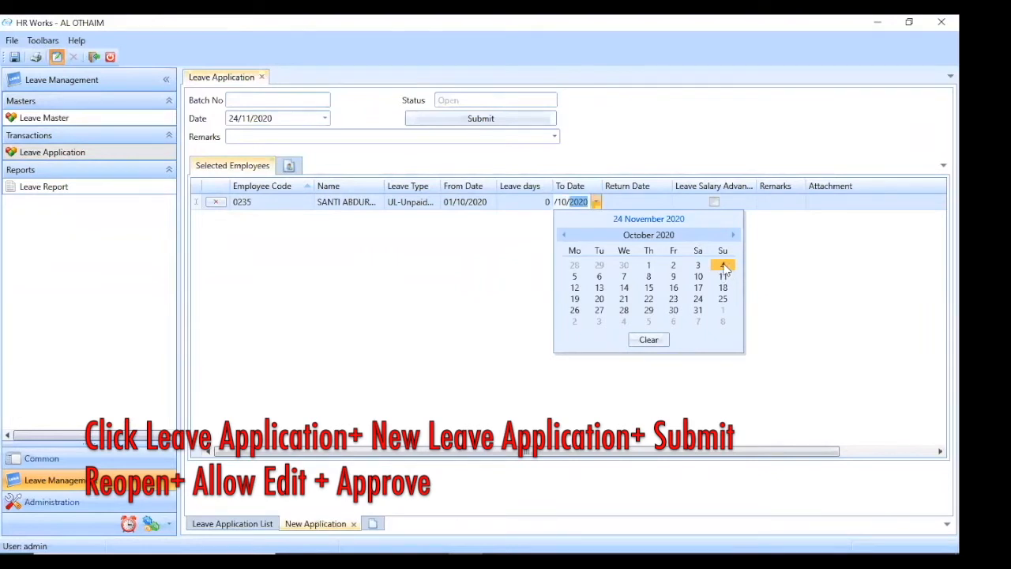
left_click(575, 276)
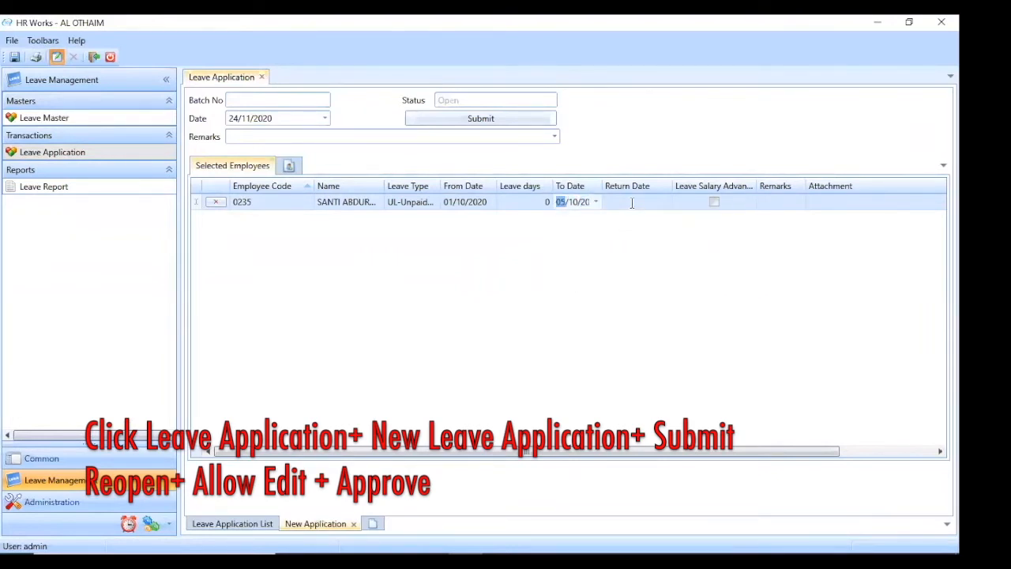
left_click(632, 203)
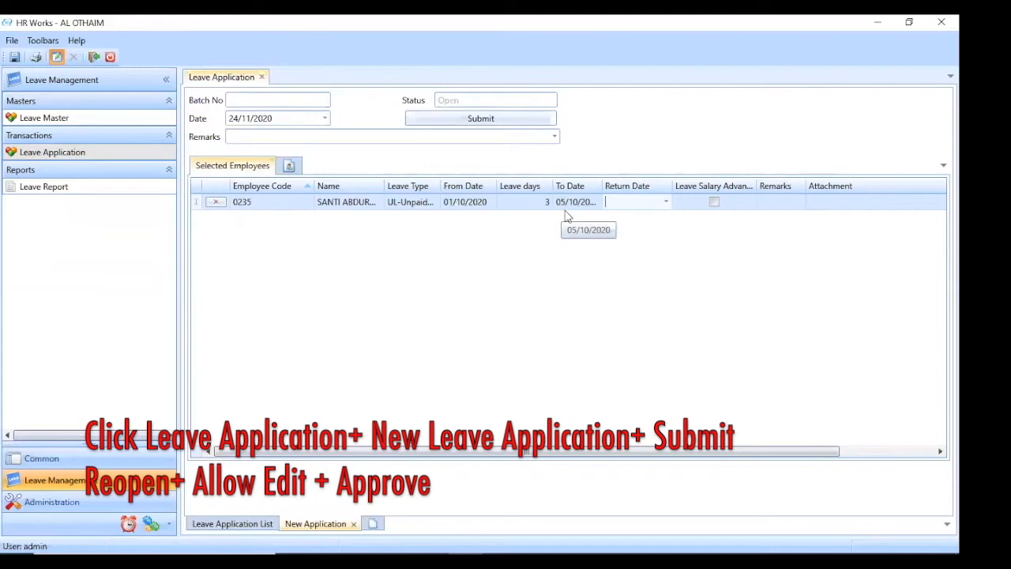
left_click(455, 119)
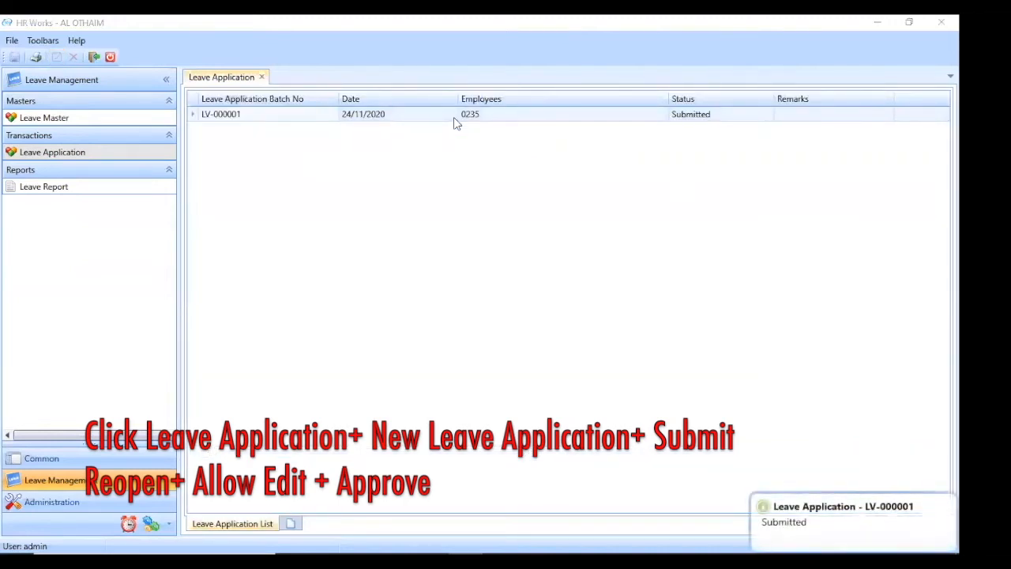
Reopen the submitted leave application in edit mode and approve it, closing the Leave Application page
double_click(455, 119)
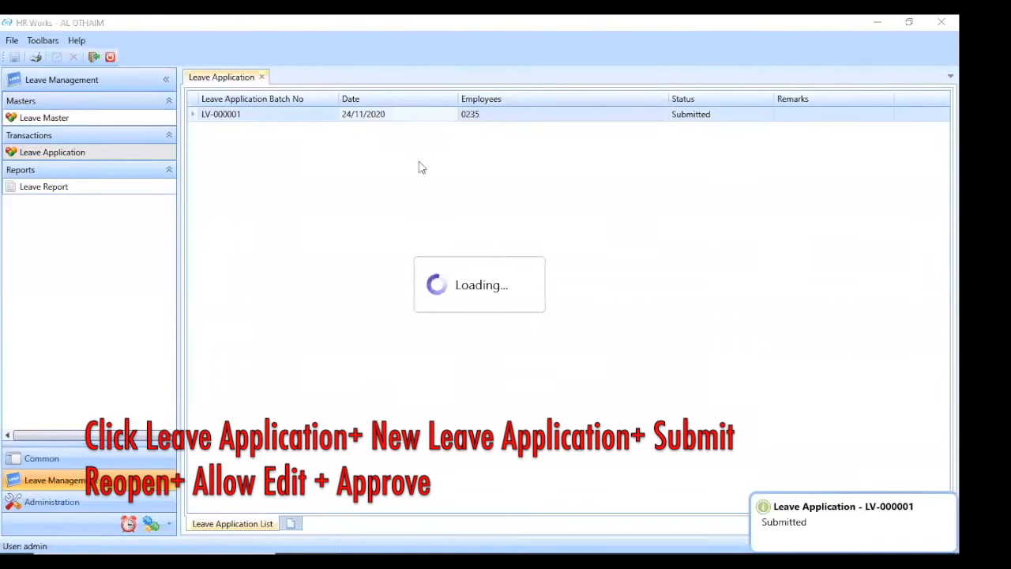
left_click(222, 529)
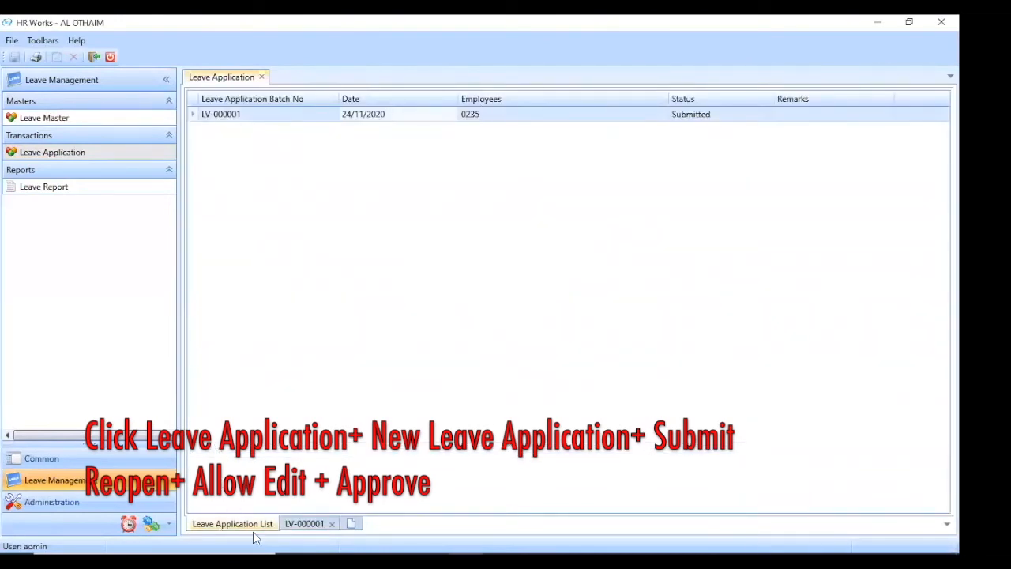
double_click(508, 116)
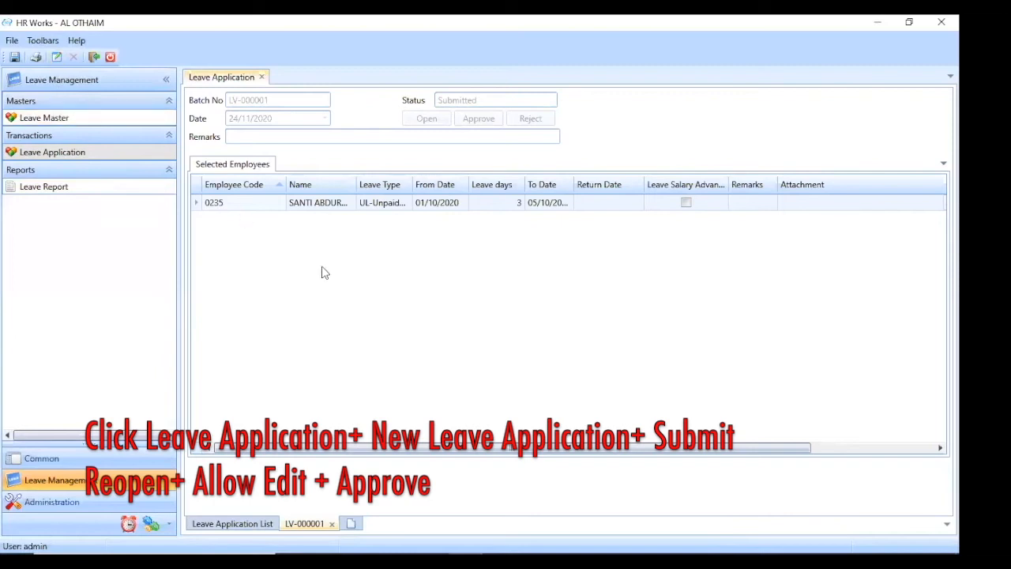
left_click(56, 57)
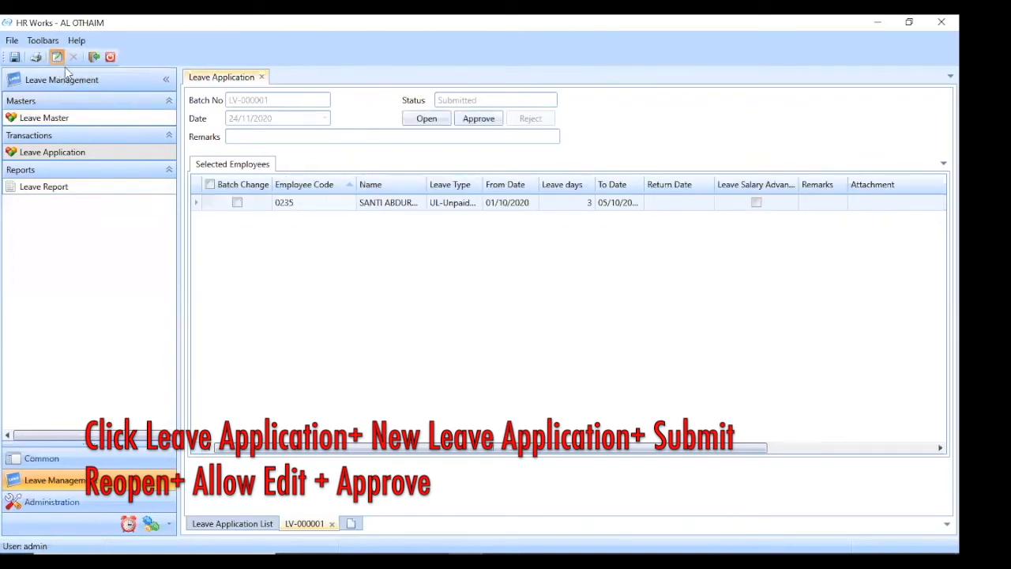
left_click(479, 119)
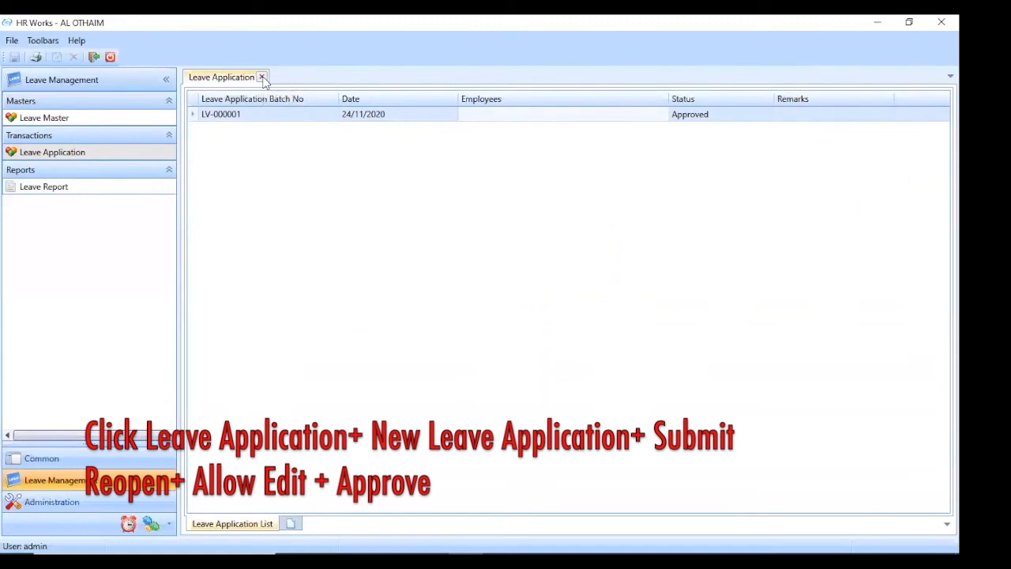
left_click(261, 77)
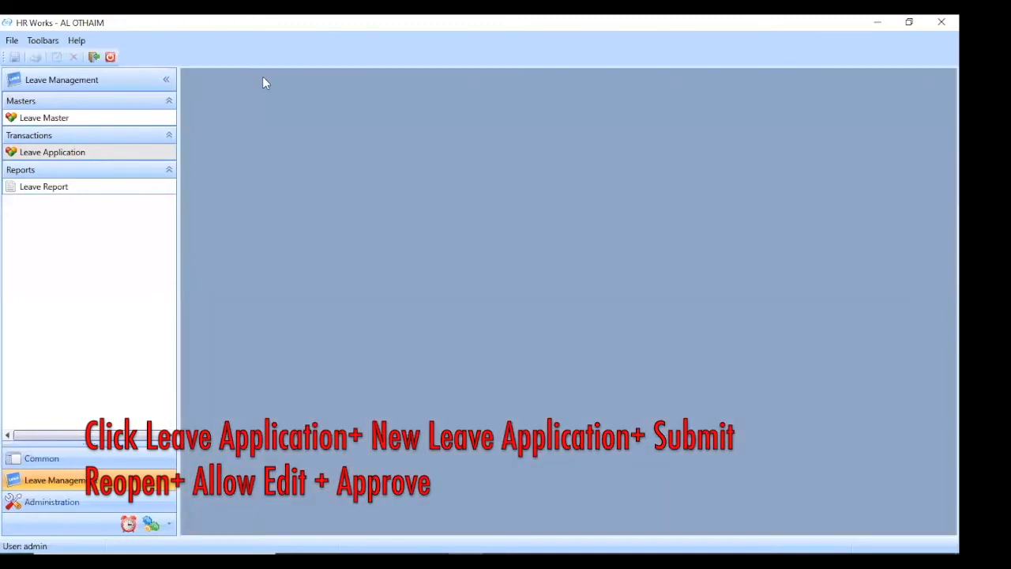
Open the Leave Report and set the Employee Code criterion's selection to All
left_click(33, 190)
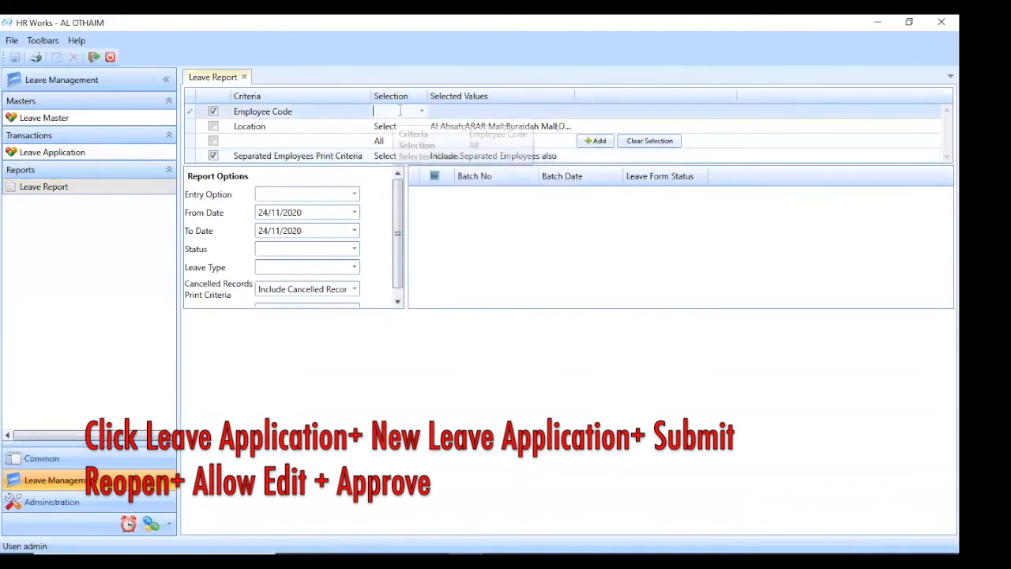
left_click(421, 111)
left_click(403, 139)
left_click(429, 113)
left_click(413, 115)
left_click(419, 110)
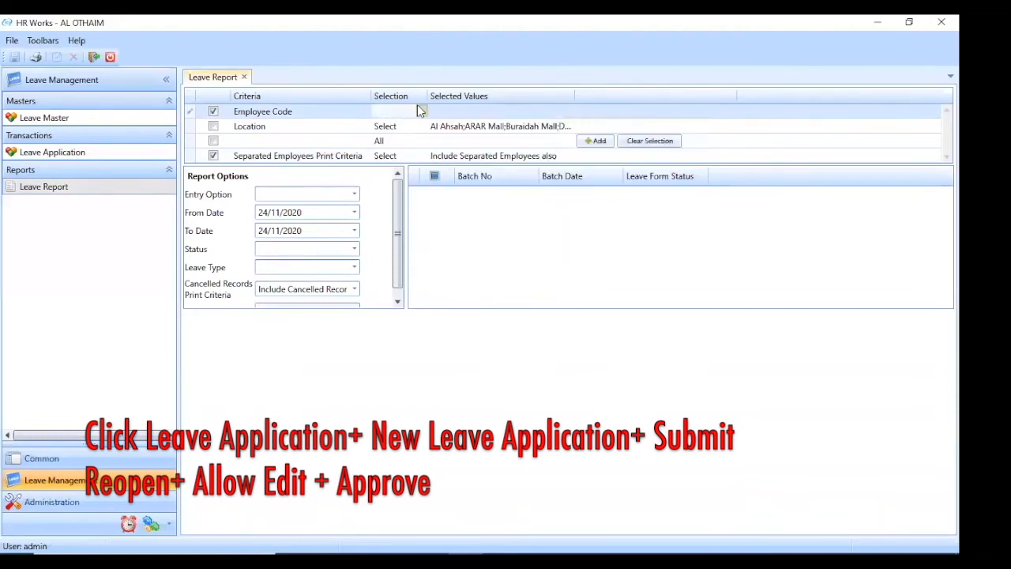
left_click(384, 124)
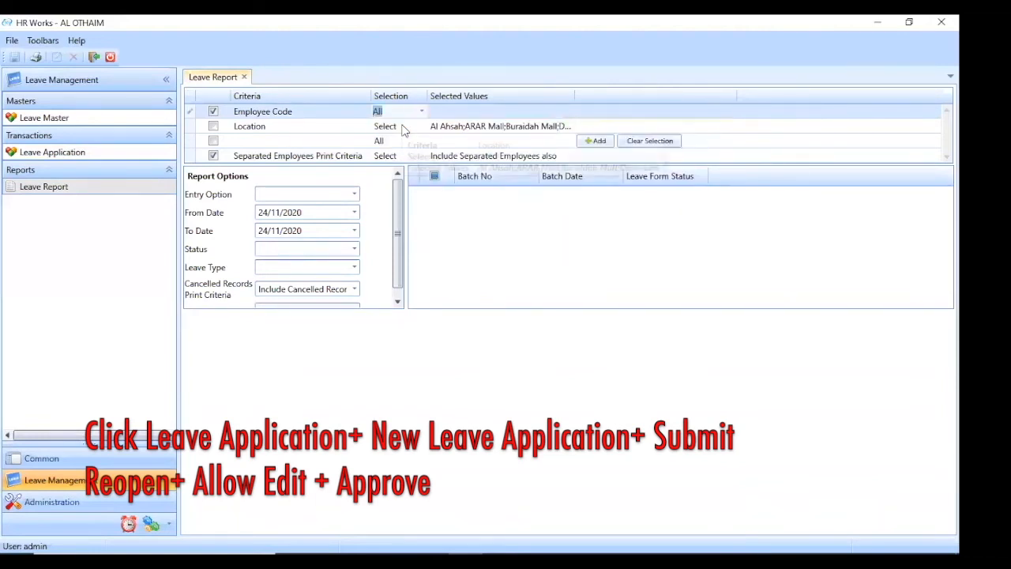
Set the report's Entry Option to HRWorks and its From Date to 01/10/2020
left_click(355, 195)
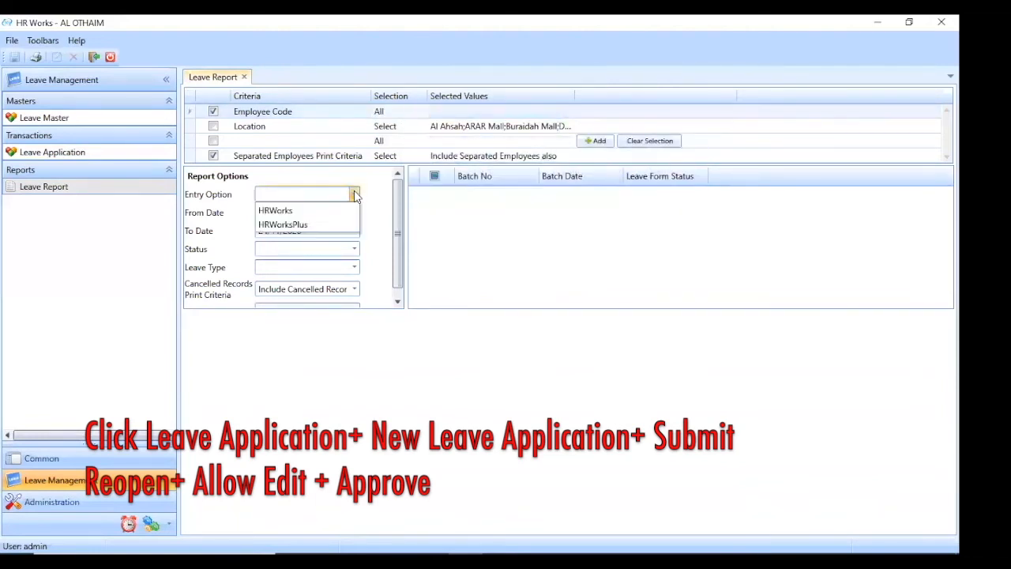
left_click(278, 211)
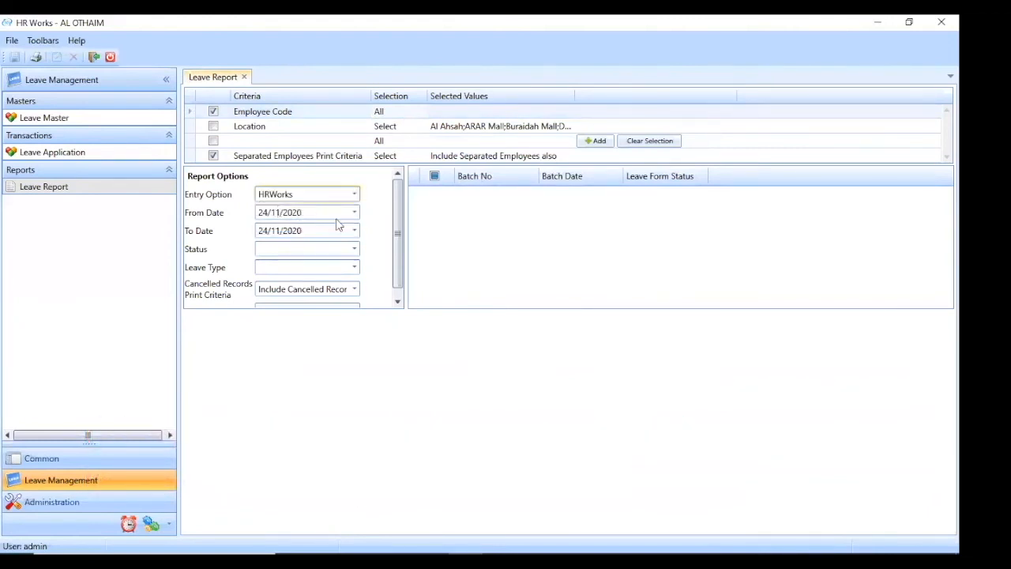
left_click(354, 213)
left_click(266, 245)
left_click(347, 275)
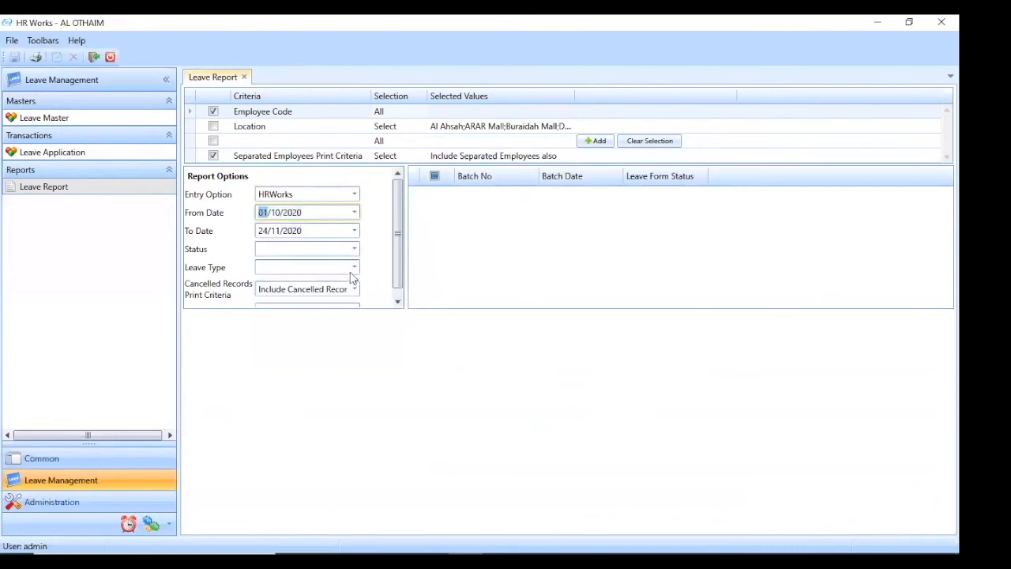
Filter the report to the Approved status and include all leave types: Sick, Annual and Unpaid Leave
left_click(354, 249)
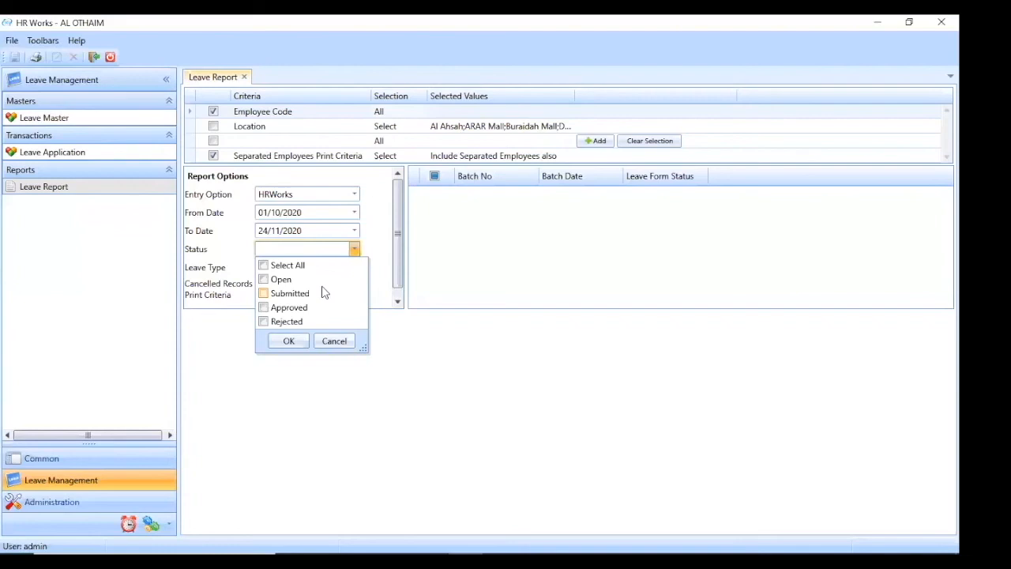
left_click(268, 308)
left_click(289, 341)
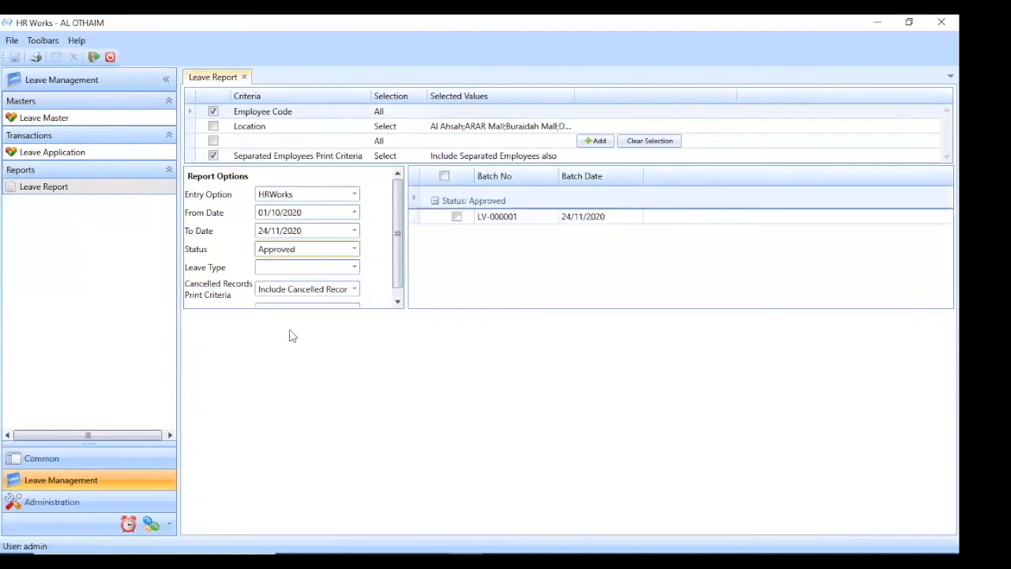
left_click(354, 267)
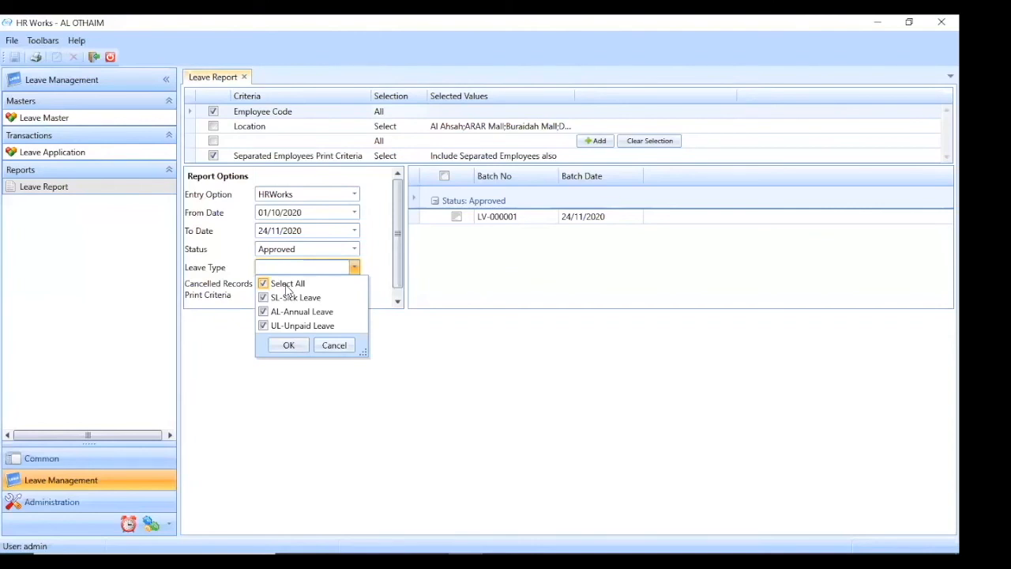
left_click(288, 344)
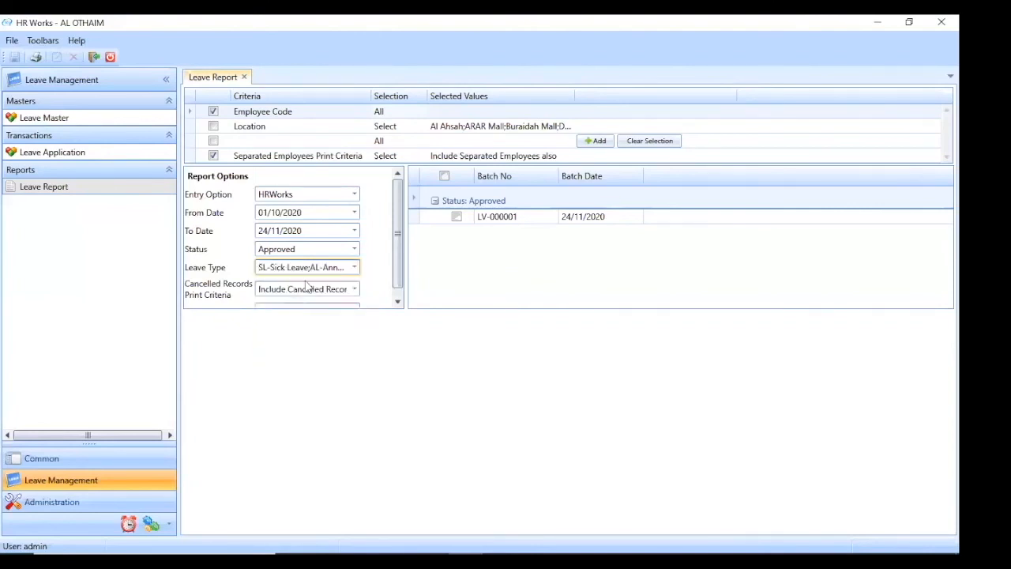
Select all approved leave batches and generate the report preview
left_click(441, 176)
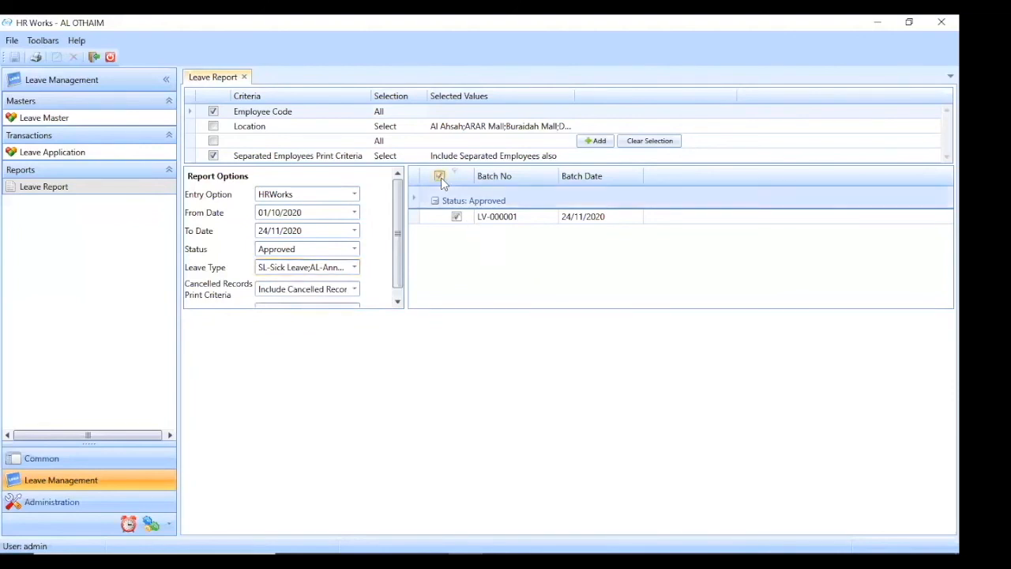
scroll(399, 269, "down", 1)
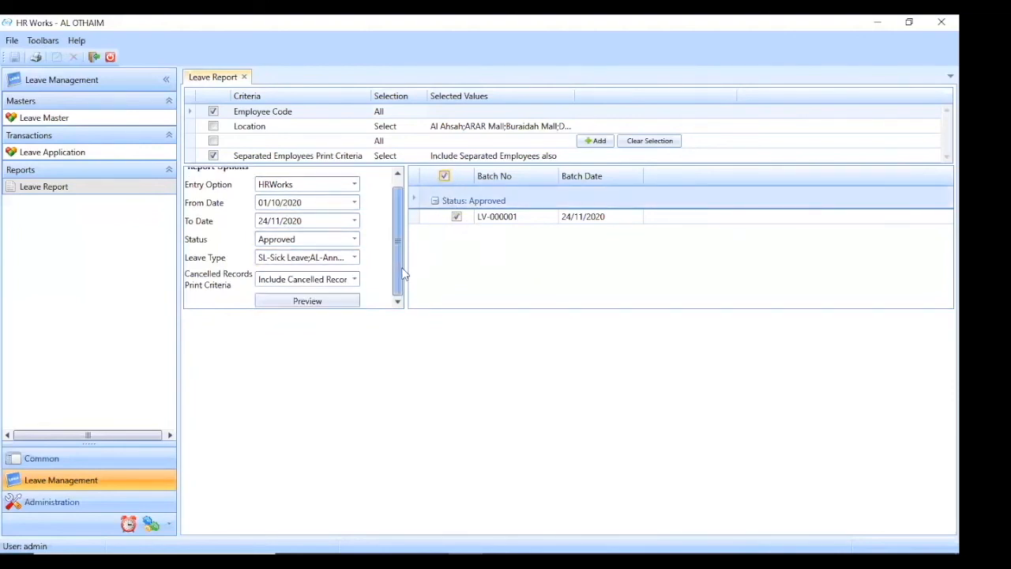
left_click(340, 308)
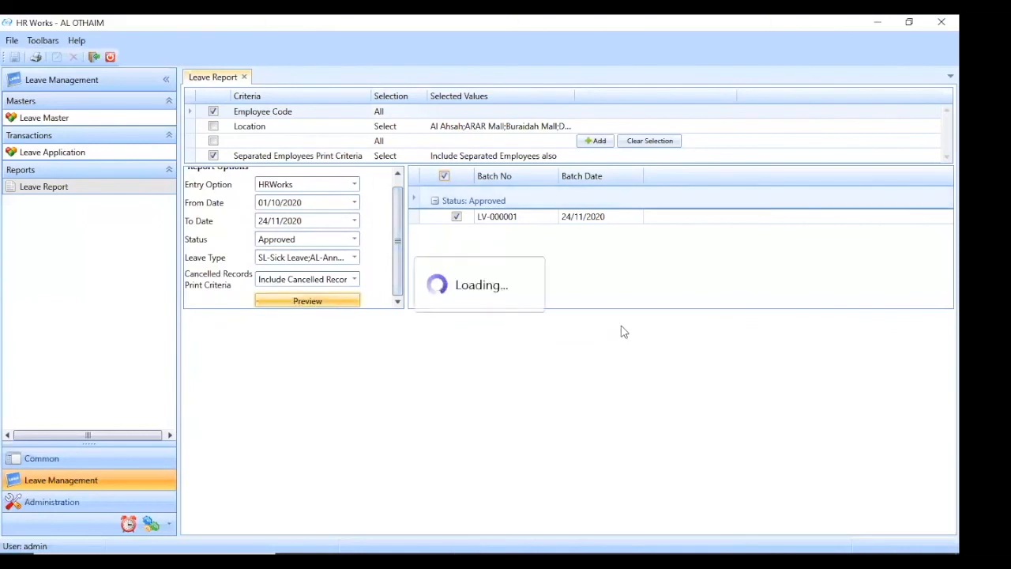